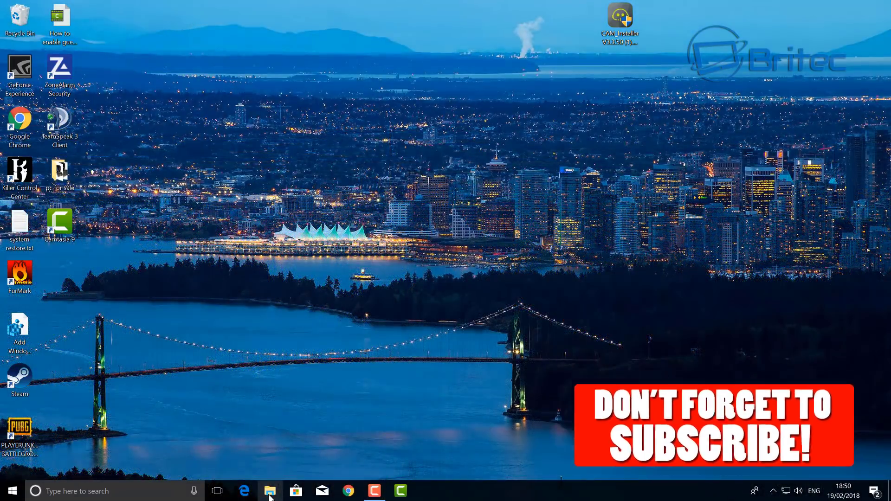
- Open Storage (D:) in File Explorer, check the Private folder's contents, and return to the drive
{"action": "left_click", "coordinate": [270, 491]}
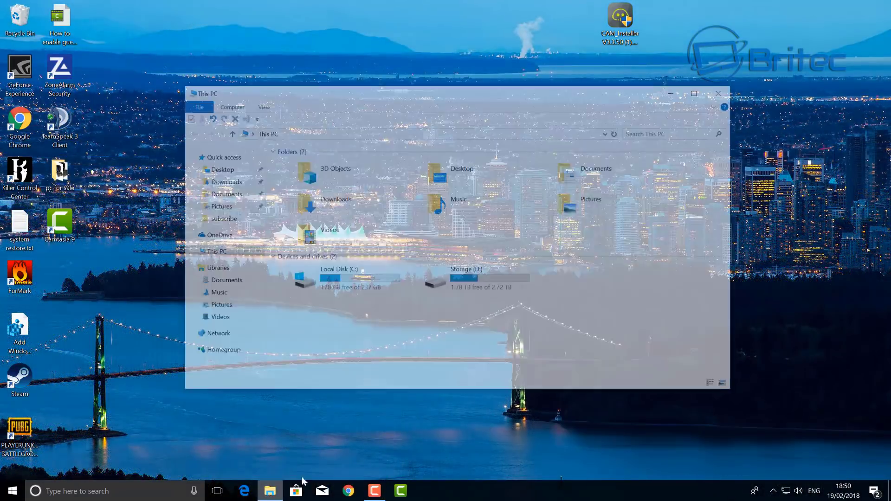
{"action": "left_click", "coordinate": [468, 282]}
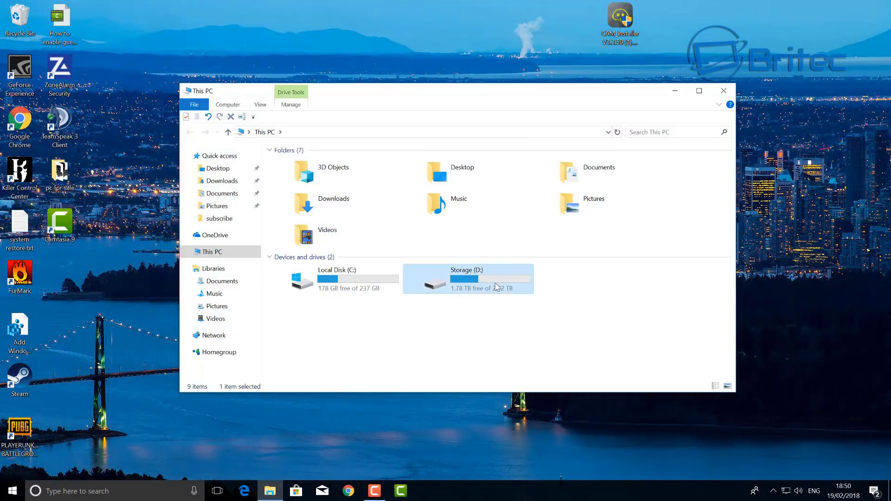
{"action": "double_click", "coordinate": [496, 287]}
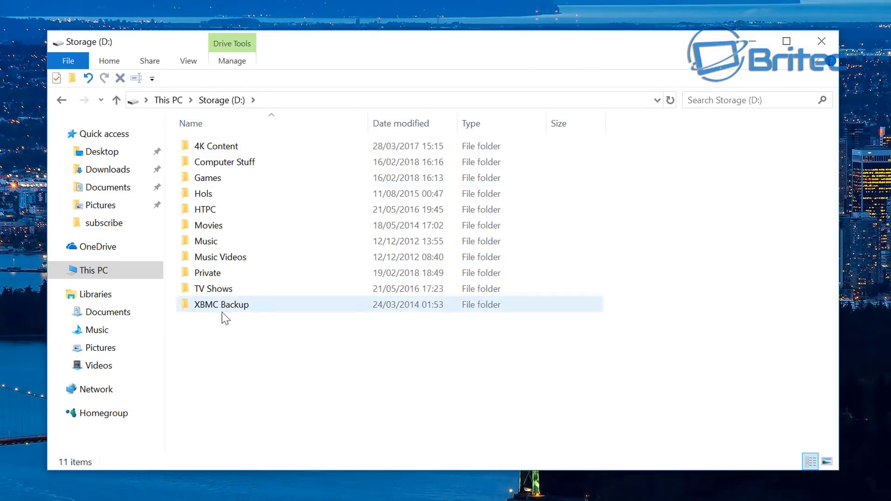
{"action": "mouse_move", "coordinate": [208, 273]}
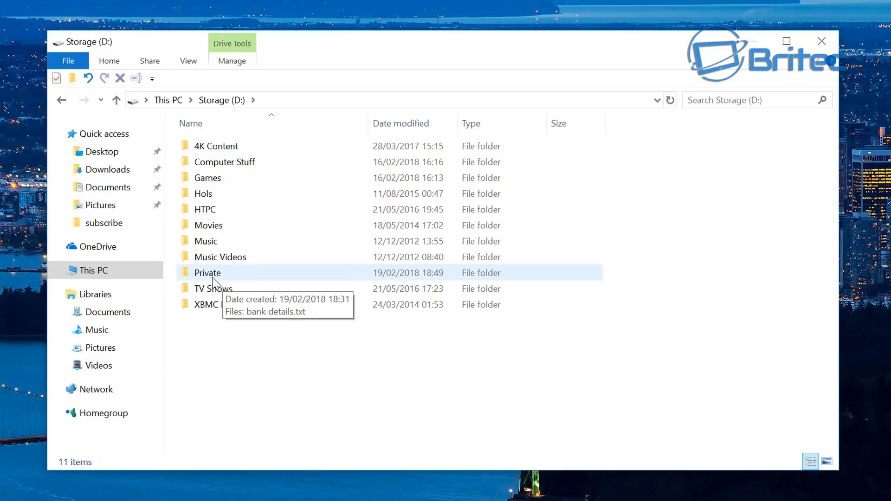
{"action": "double_click", "coordinate": [234, 275]}
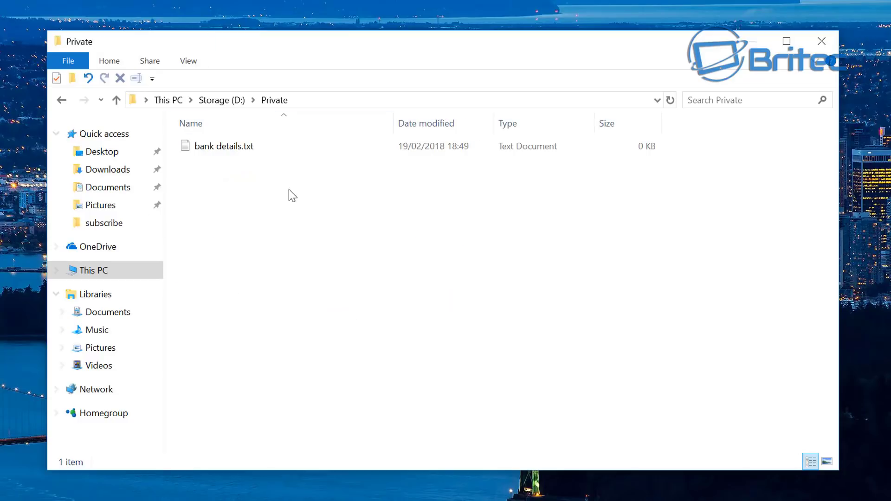
{"action": "left_click", "coordinate": [60, 102]}
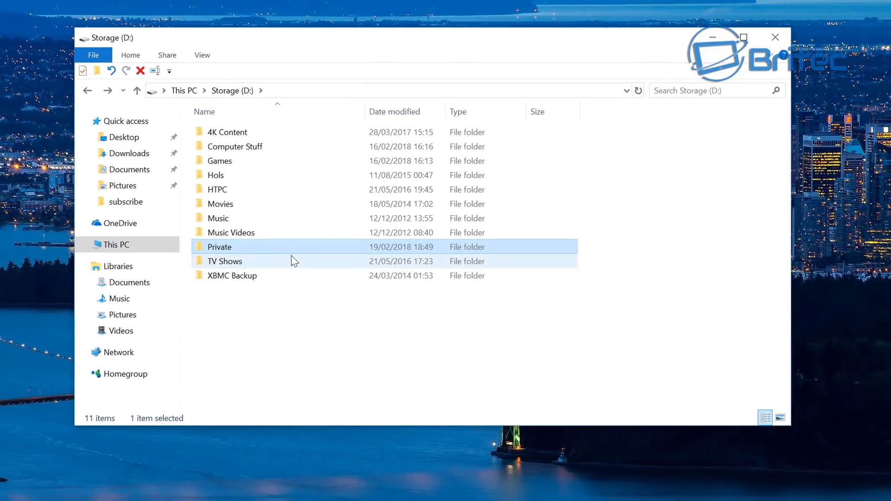
- Open the editable Security permissions window for the Private folder from its Properties
{"action": "right_click", "coordinate": [222, 250]}
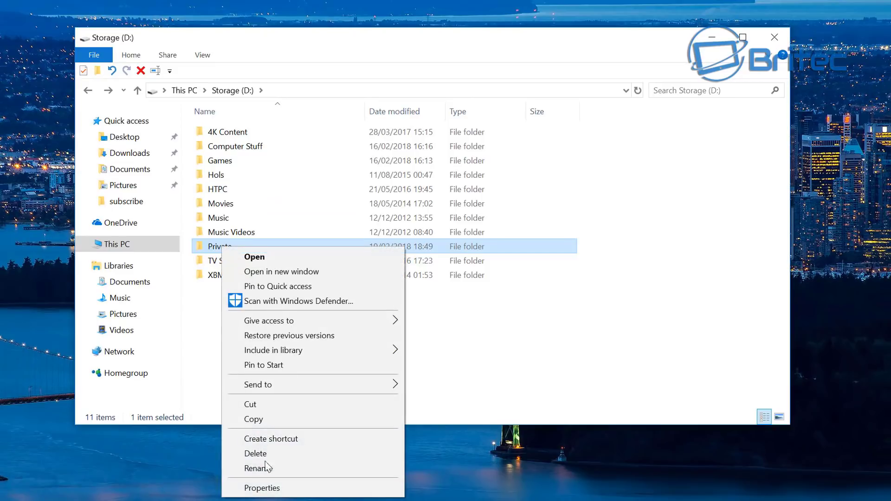
{"action": "left_click", "coordinate": [261, 486]}
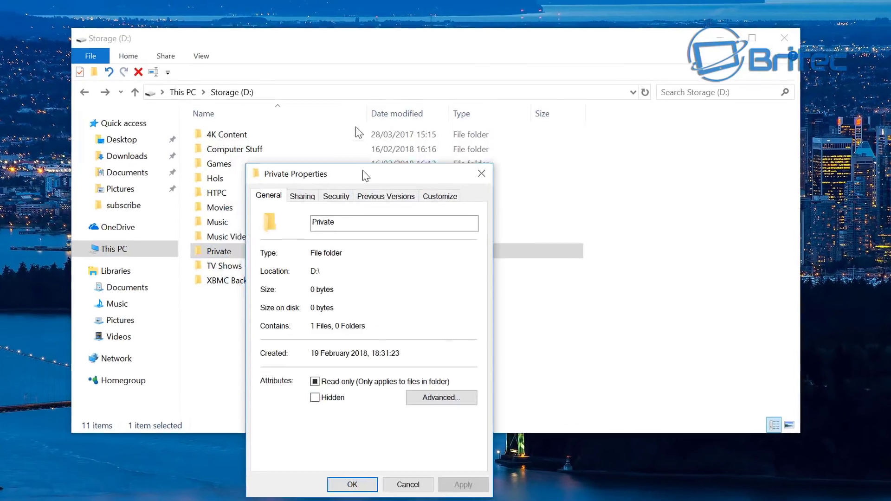
{"action": "left_click_drag", "start_coordinate": [367, 175], "coordinate": [348, 104]}
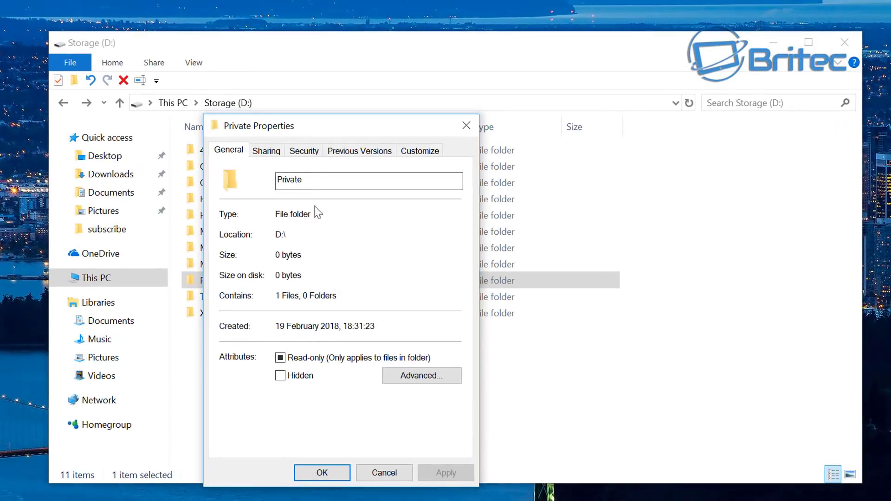
{"action": "left_click", "coordinate": [302, 151]}
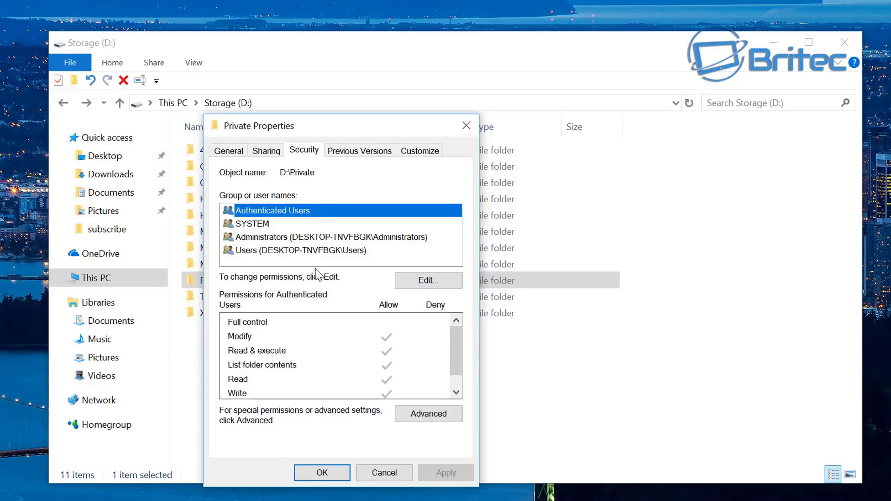
{"action": "left_click", "coordinate": [428, 282]}
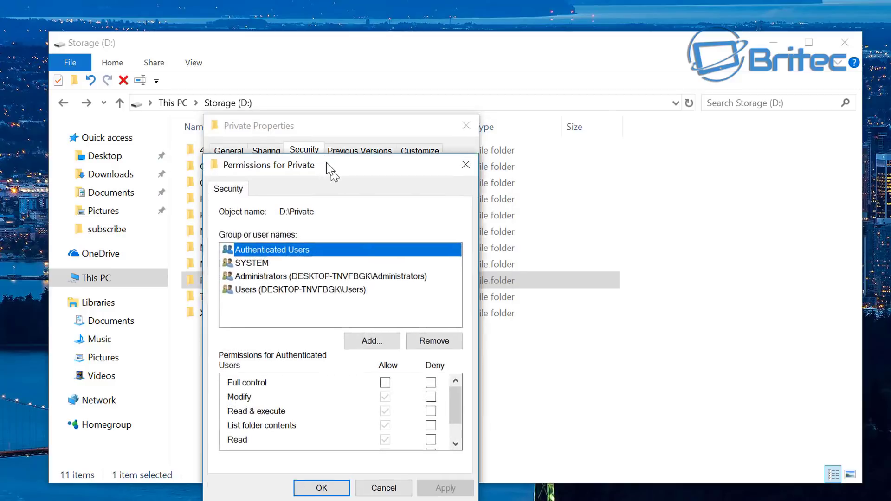
{"action": "mouse_move", "coordinate": [363, 175]}
{"action": "left_mouse_down"}
{"action": "mouse_move", "coordinate": [331, 147]}
{"action": "mouse_move", "coordinate": [335, 141]}
{"action": "left_mouse_up"}
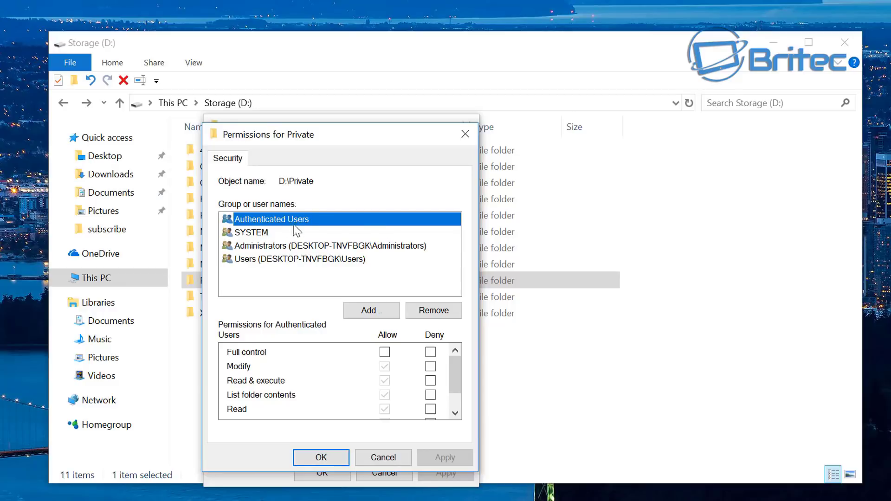
- Open the Select Users or Groups window and its Advanced account search
{"action": "left_click", "coordinate": [374, 310]}
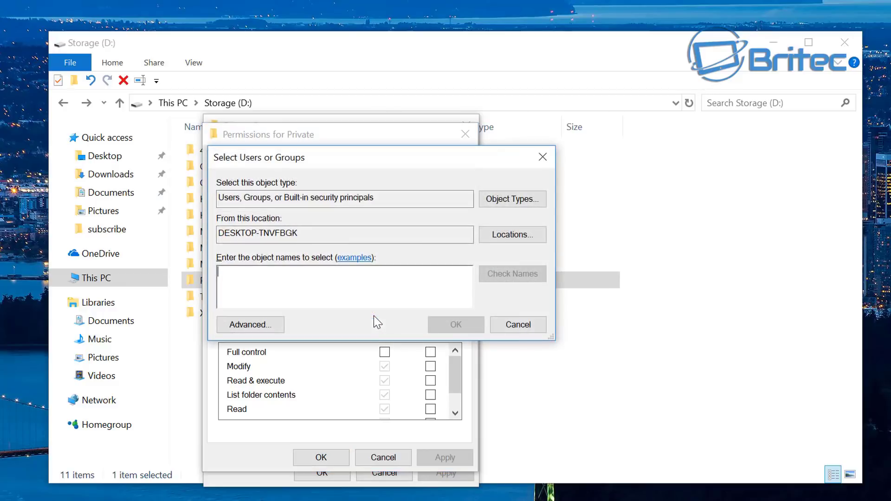
{"action": "left_click_drag", "start_coordinate": [342, 177], "coordinate": [340, 194]}
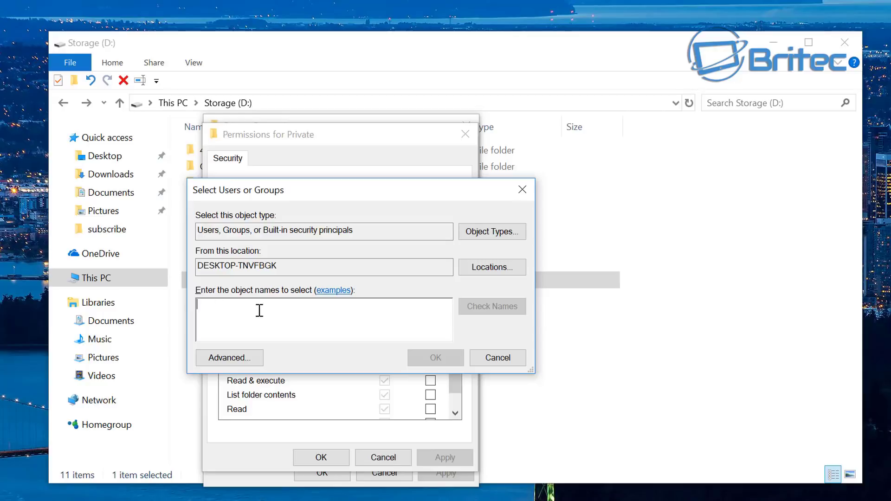
{"action": "left_click", "coordinate": [226, 358]}
{"action": "left_click_drag", "start_coordinate": [339, 160], "coordinate": [319, 77]}
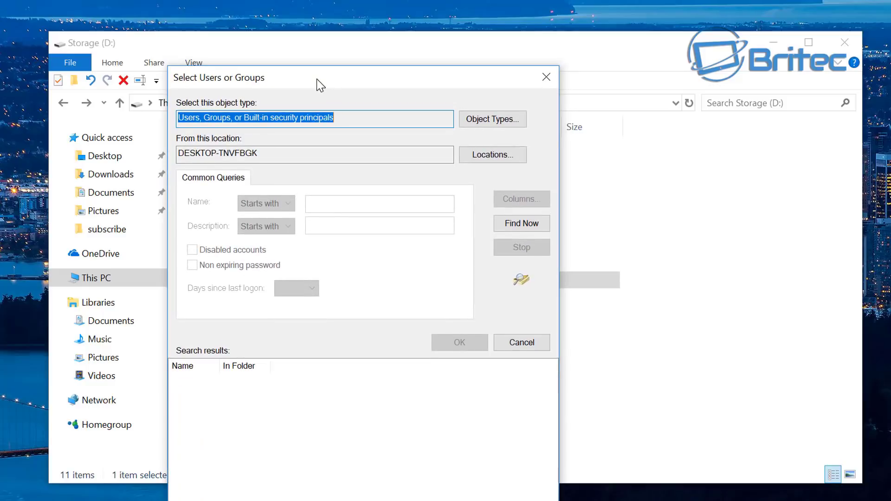
- List all accounts on the computer and enter Visitor as the account to add
{"action": "left_click", "coordinate": [516, 225]}
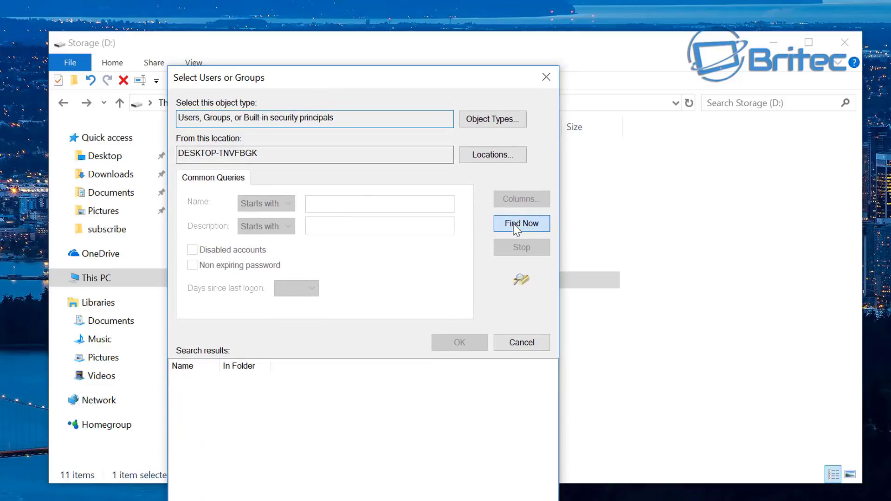
{"action": "left_click_drag", "start_coordinate": [320, 86], "coordinate": [316, 69]}
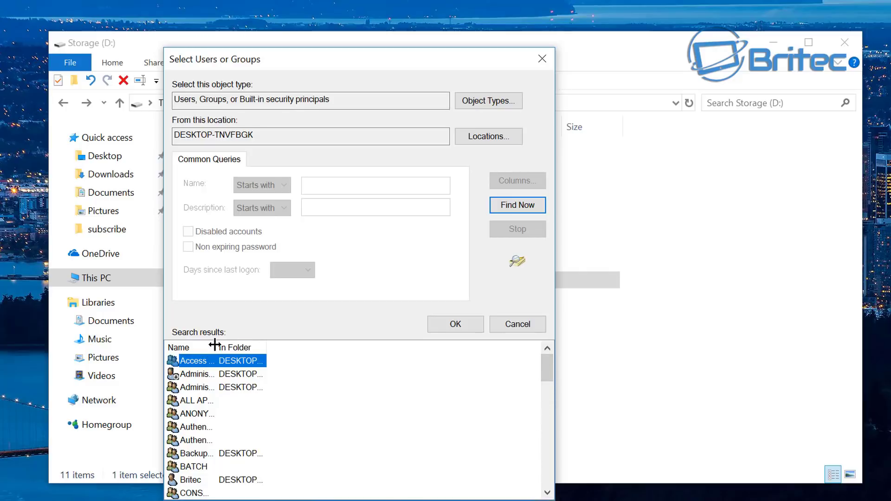
{"action": "left_click_drag", "start_coordinate": [216, 346], "coordinate": [343, 348]}
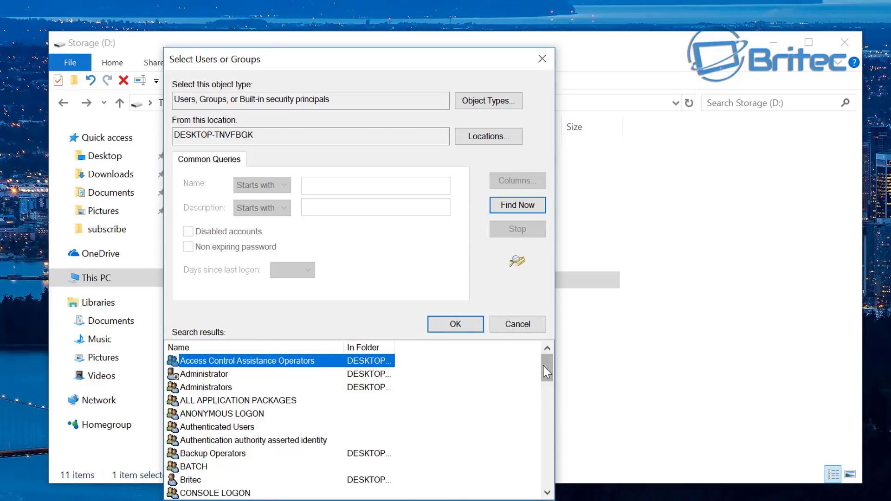
{"action": "left_click_drag", "start_coordinate": [546, 370], "coordinate": [546, 478]}
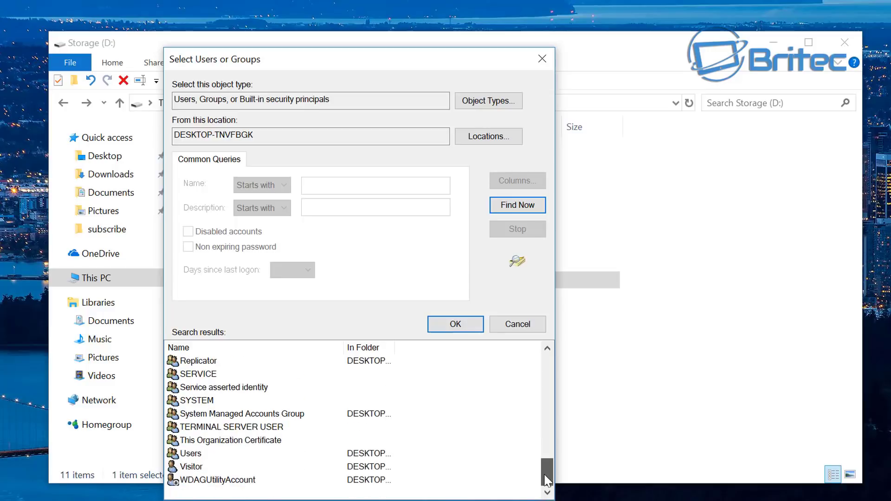
{"action": "left_click", "coordinate": [200, 468]}
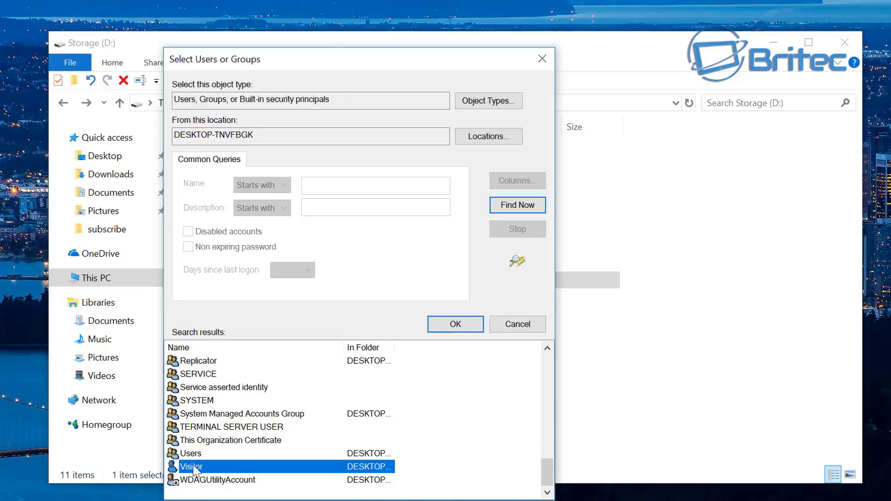
{"action": "left_click", "coordinate": [451, 331]}
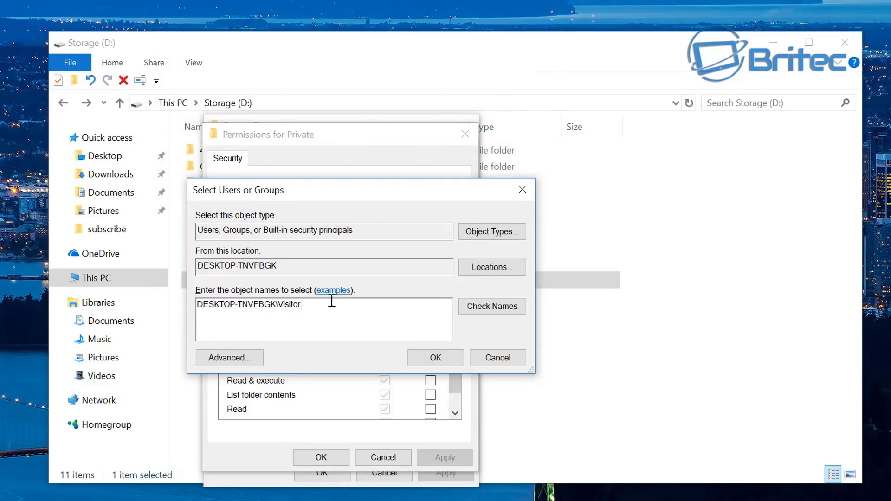
- Add Visitor to the Private folder, deny it Full control, and apply after accepting the warning
{"action": "left_click", "coordinate": [427, 365]}
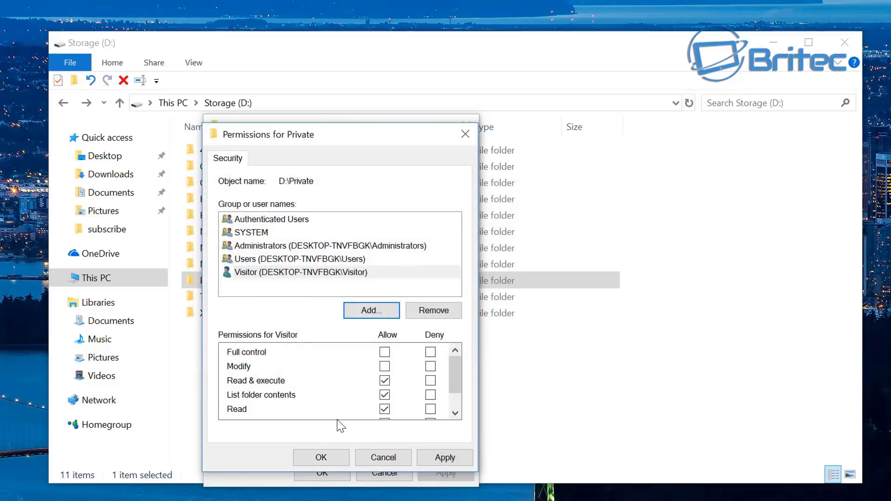
{"action": "left_click", "coordinate": [281, 274]}
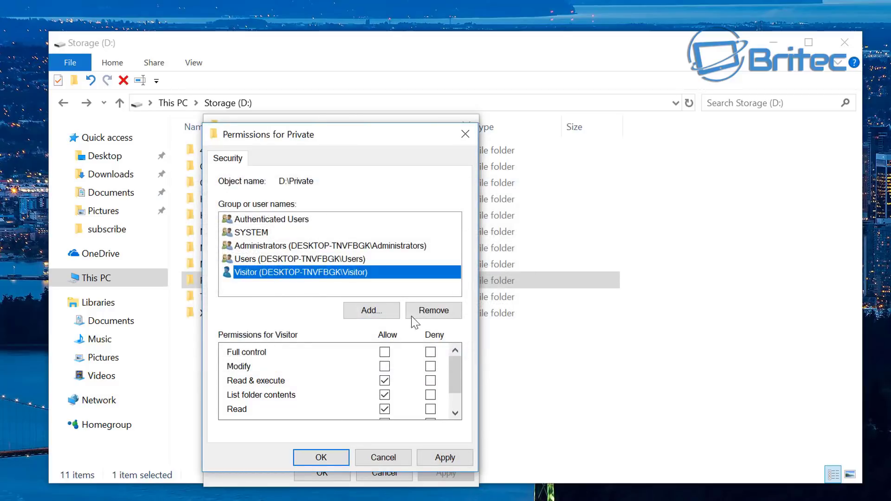
{"action": "left_click", "coordinate": [430, 353]}
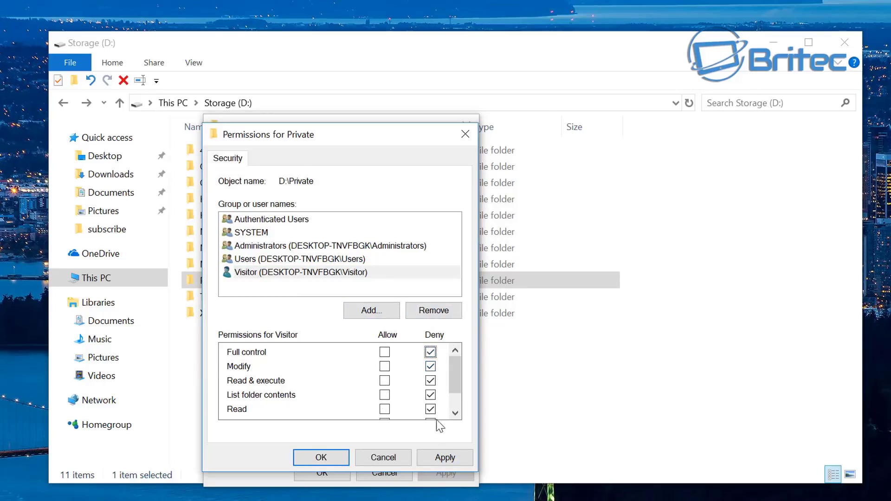
{"action": "scroll", "coordinate": [455, 372], "scroll_direction": "down", "scroll_amount": 1}
{"action": "left_click", "coordinate": [445, 457]}
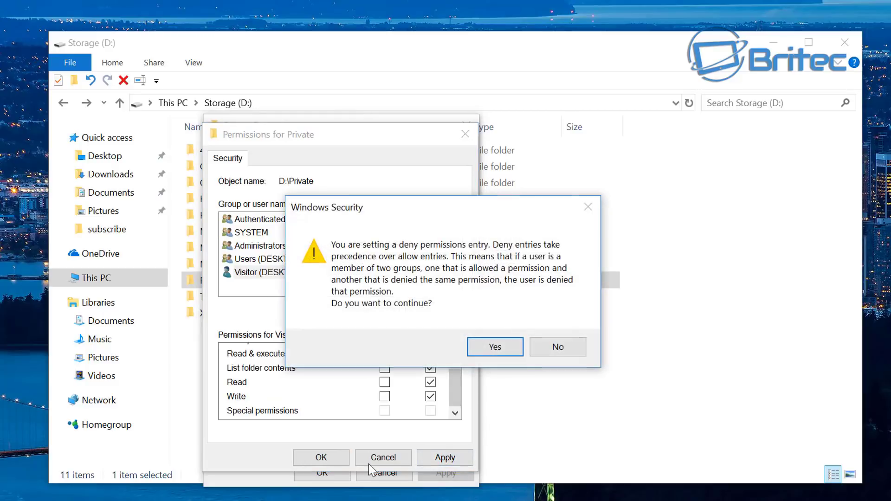
{"action": "left_click_drag", "start_coordinate": [423, 205], "coordinate": [343, 211]}
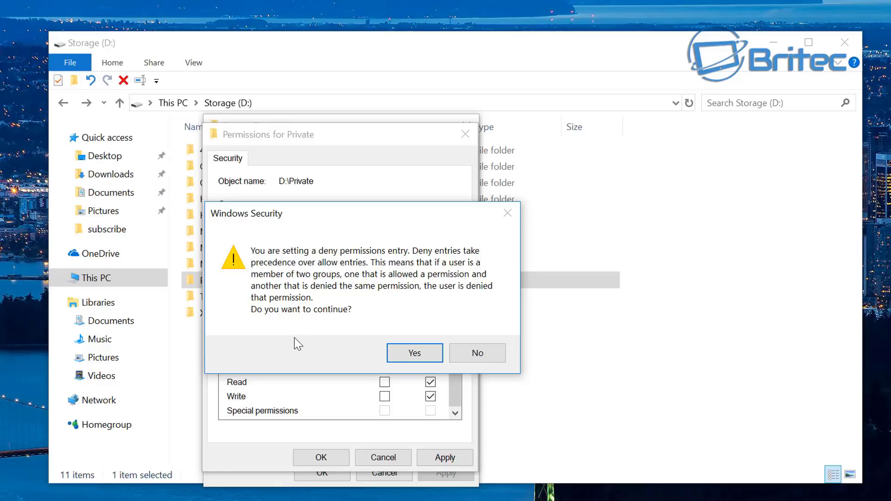
{"action": "left_click", "coordinate": [413, 353]}
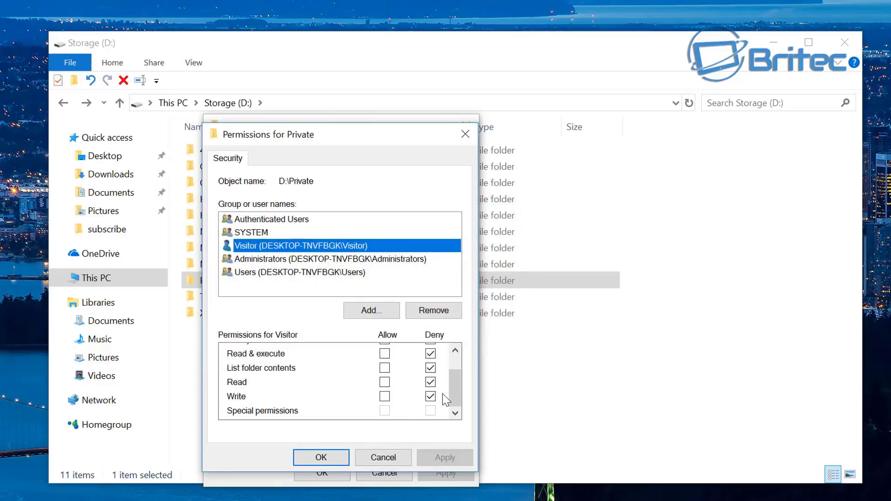
{"action": "left_click", "coordinate": [332, 457]}
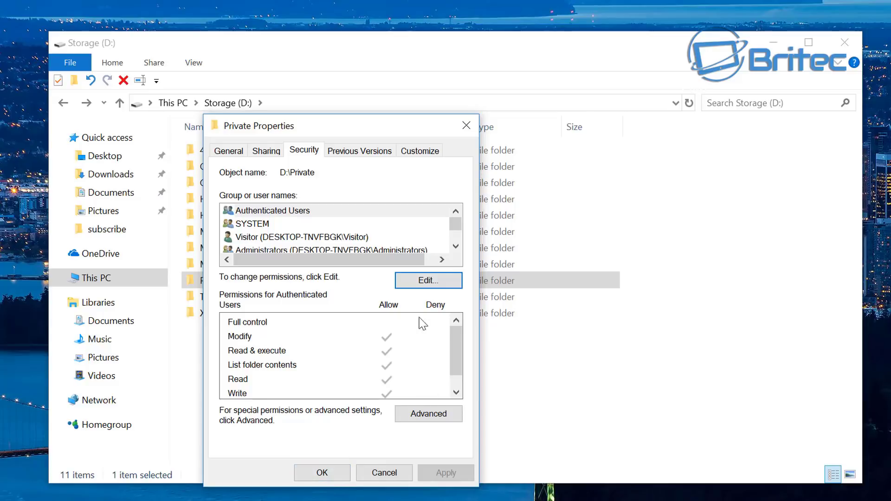
- Close the Private folder's Properties and switch the Windows session to the Visitor account
{"action": "left_click", "coordinate": [323, 473]}
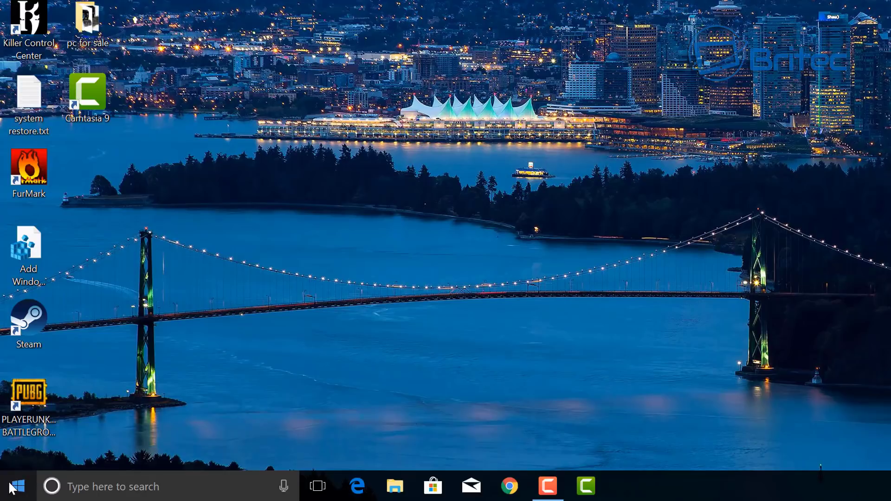
{"action": "left_click", "coordinate": [16, 484]}
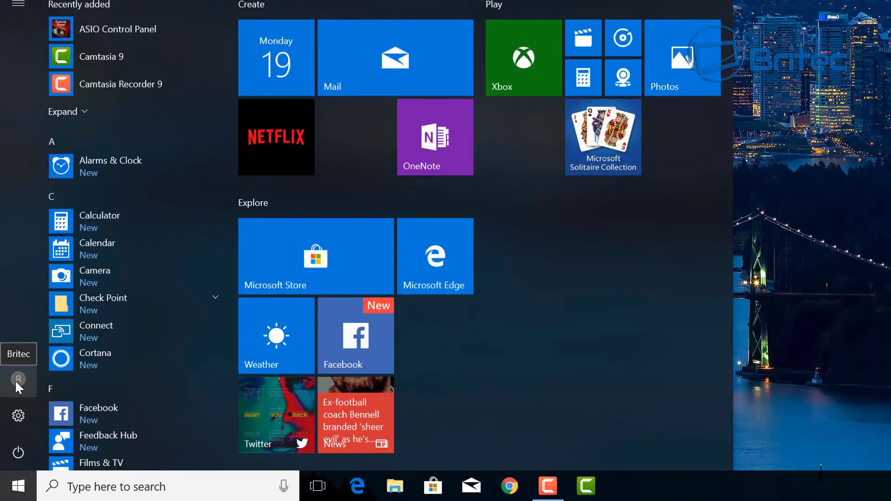
{"action": "left_click", "coordinate": [16, 380]}
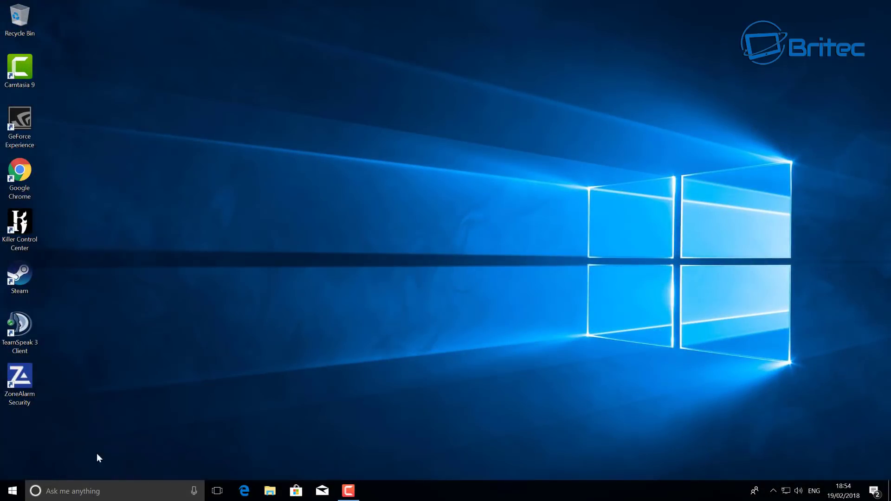
{"action": "left_click", "coordinate": [13, 491]}
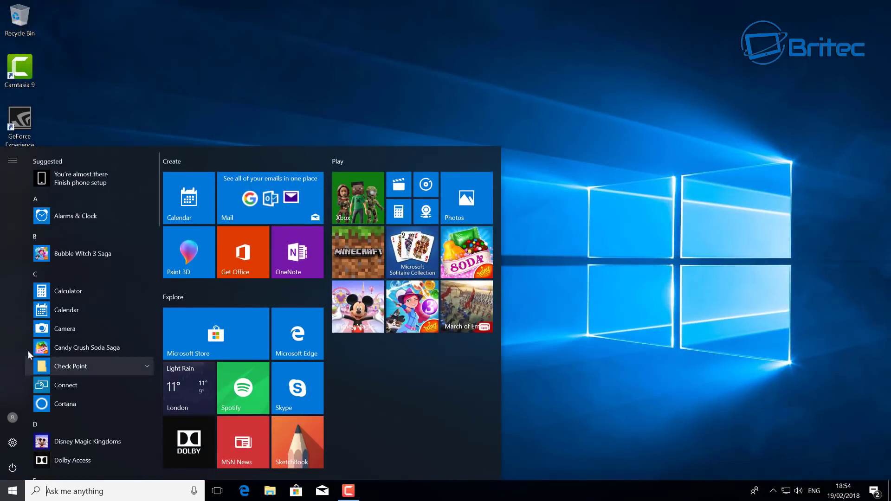
{"action": "left_click", "coordinate": [11, 416]}
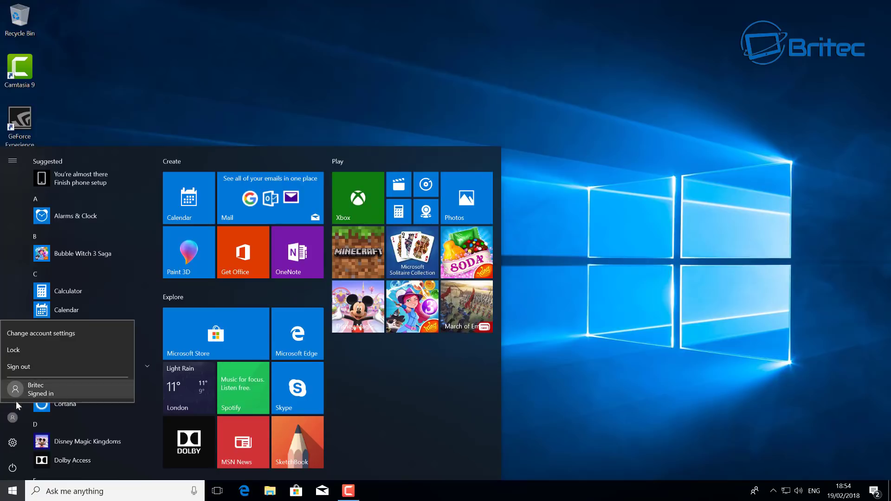
{"action": "left_click", "coordinate": [651, 364]}
{"action": "left_click", "coordinate": [626, 281]}
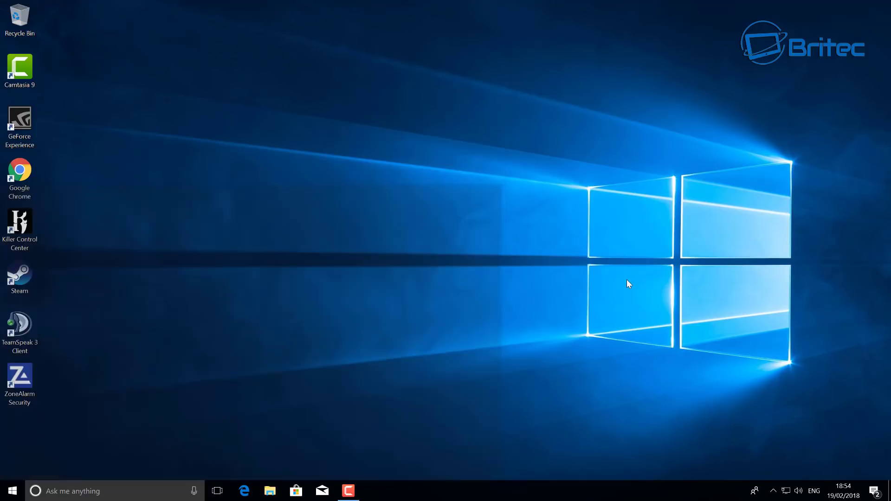
- As Visitor, open Storage (D:) and try opening the Private folder to confirm access is denied
{"action": "left_click", "coordinate": [269, 491]}
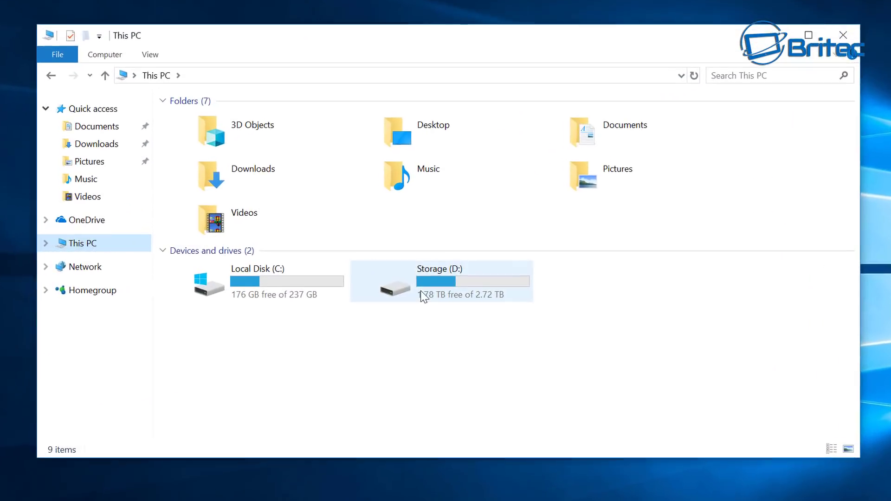
{"action": "double_click", "coordinate": [428, 278]}
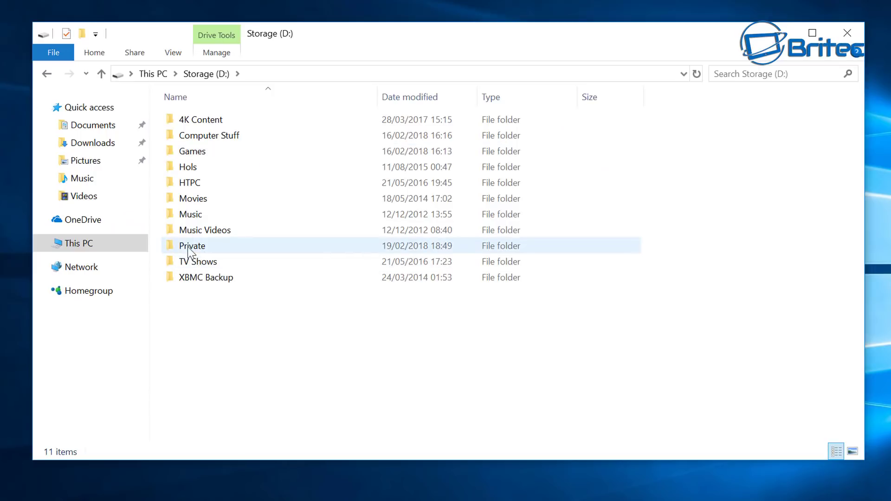
{"action": "left_click", "coordinate": [193, 251]}
{"action": "double_click", "coordinate": [200, 250]}
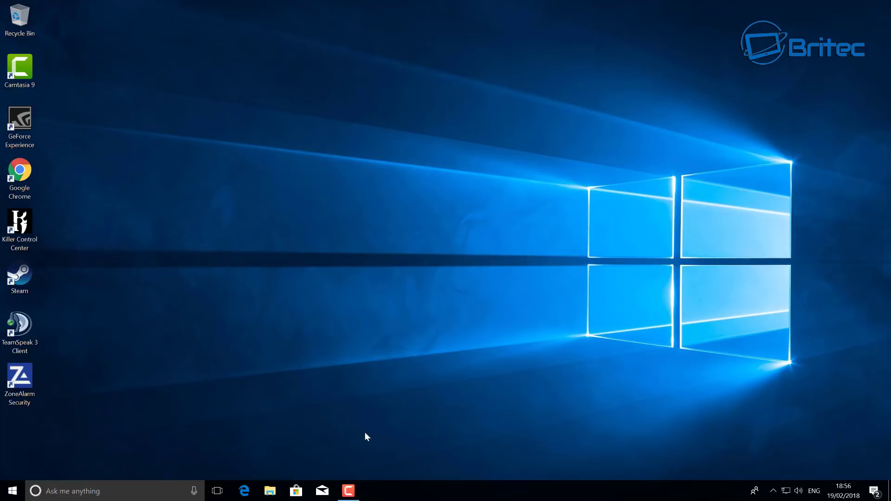
- Subscribe to the Britec YouTube channel from its channel page
{"action": "left_click", "coordinate": [356, 485]}
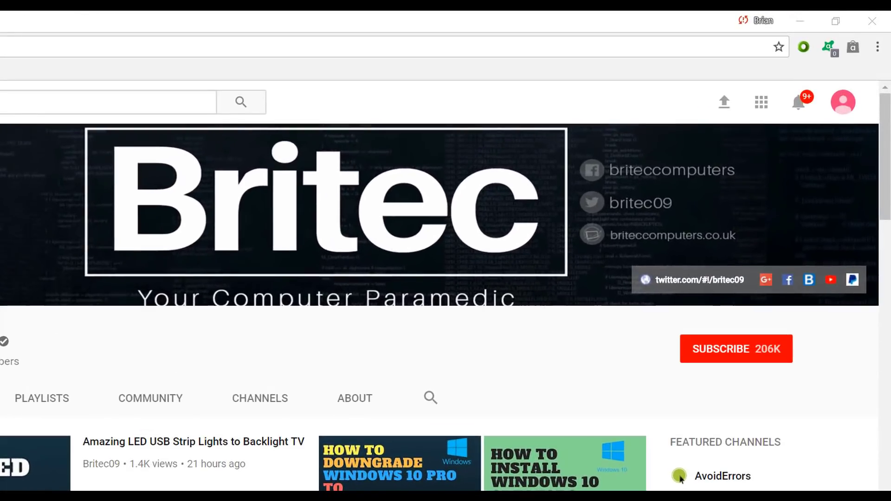
{"action": "left_click", "coordinate": [746, 360]}
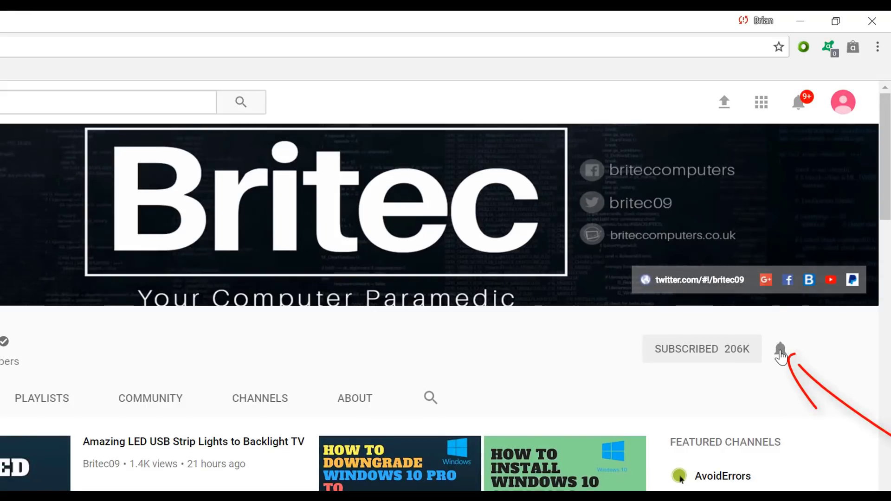